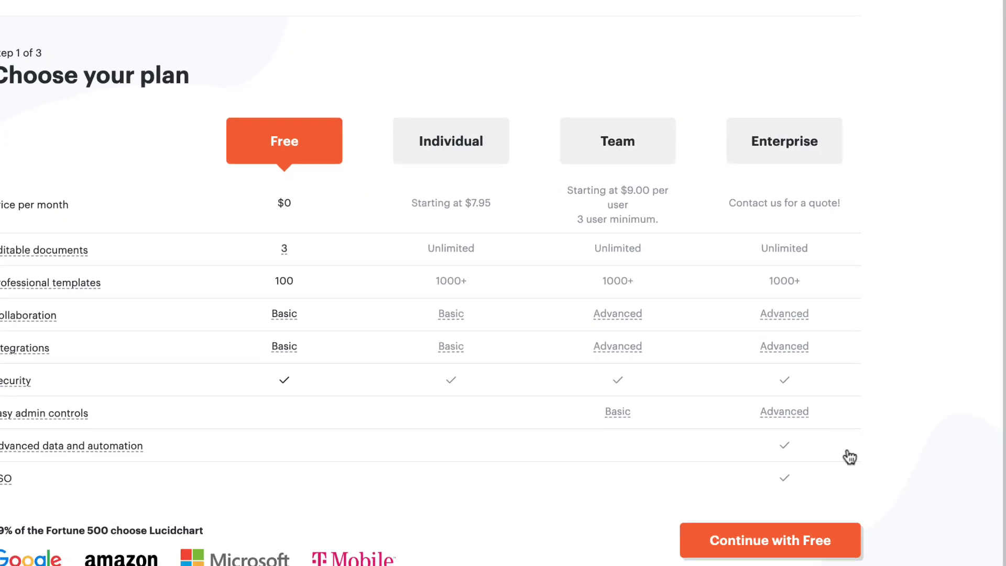
Step: Sign up for a free Lucidchart account with a full name, work e-mail and password
left_click(854, 540)
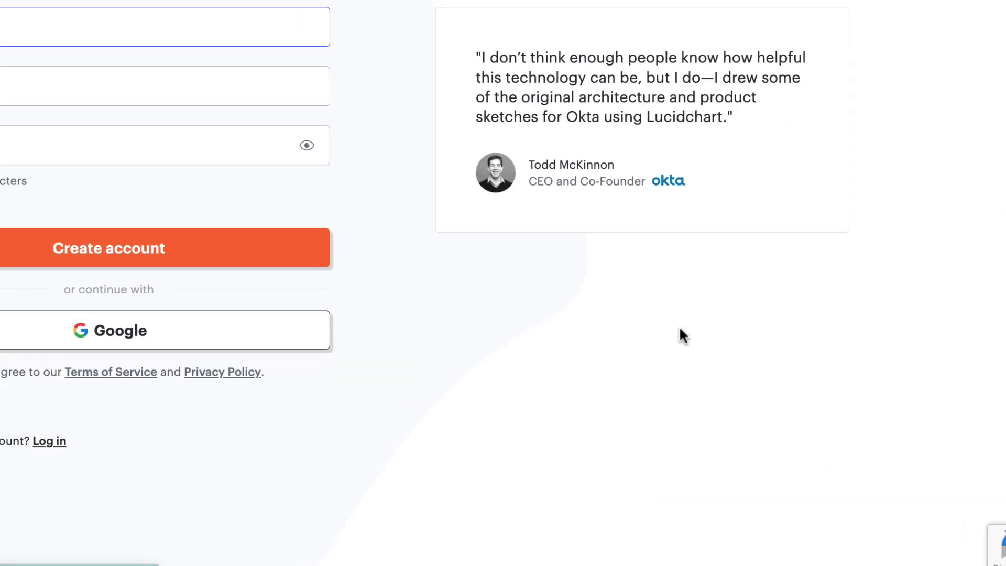
type("Customer")
left_click(190, 204)
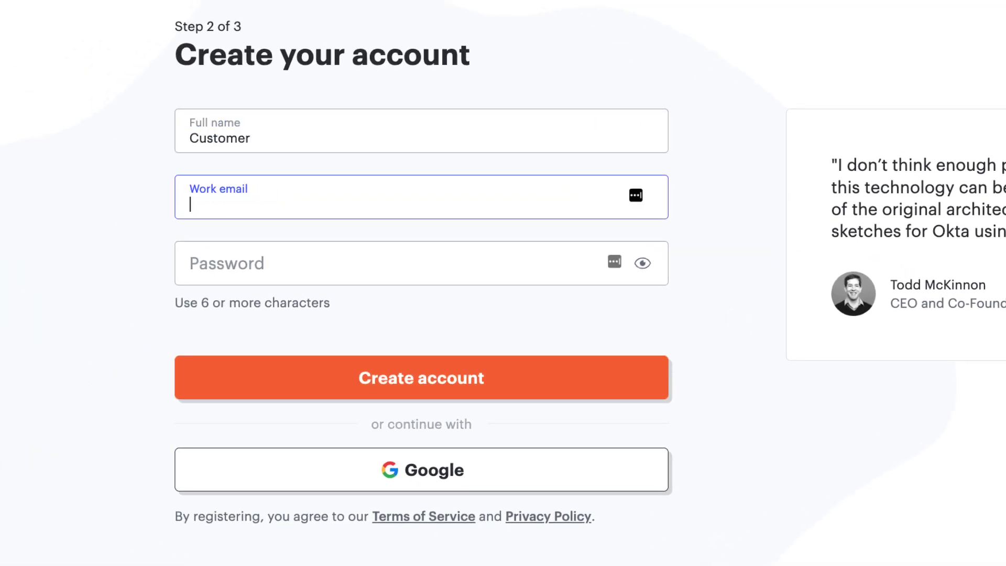
key("Tab")
type("Password123!")
key("Return")
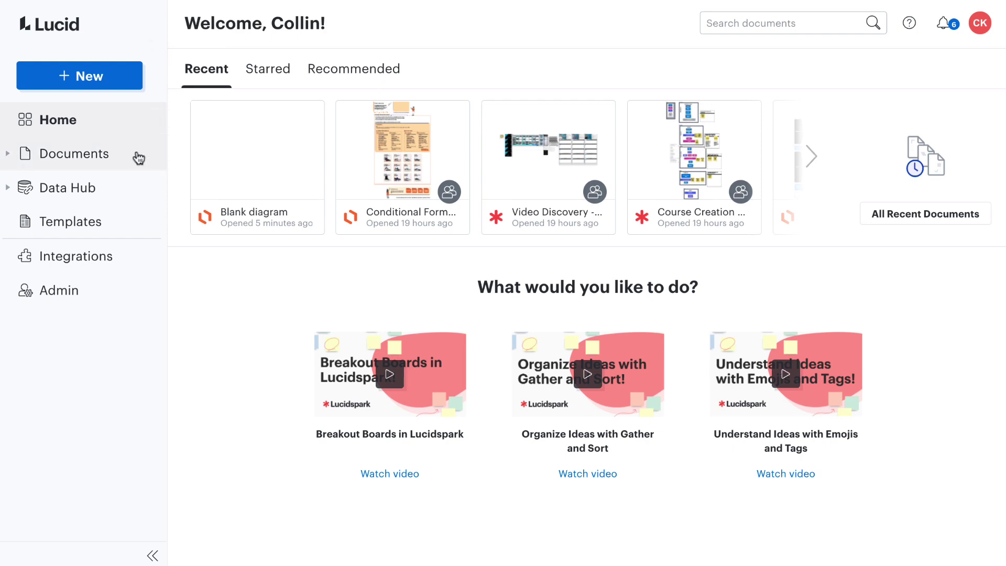
Step: Open Documents and look through the New > Lucidchart > Import choices
left_click(137, 157)
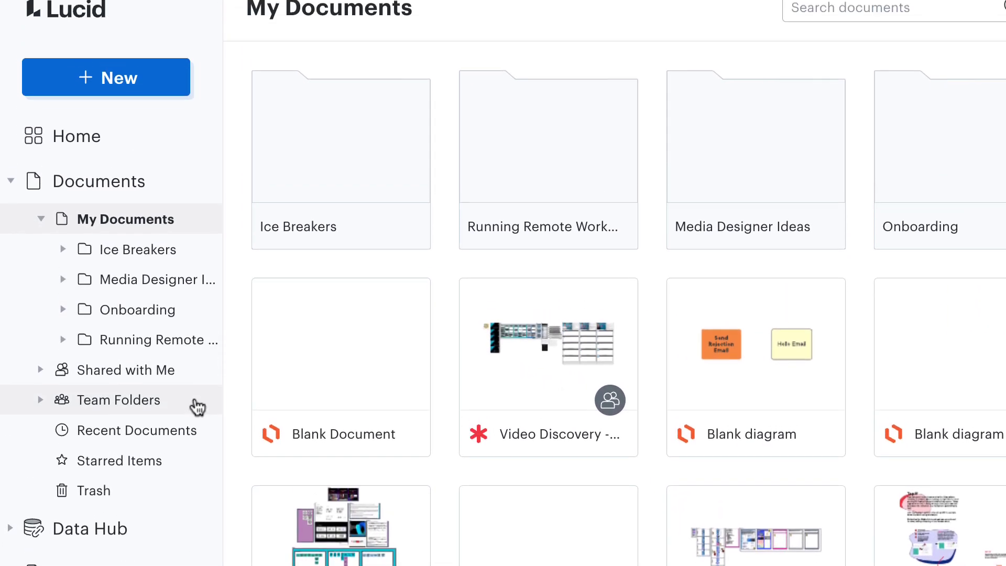
left_click(168, 89)
mouse_move(172, 115)
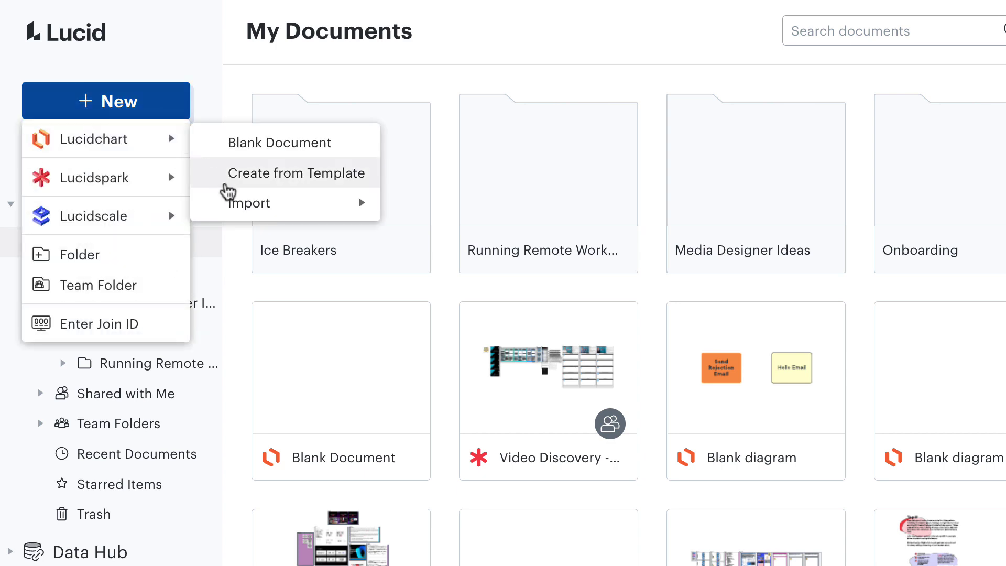
mouse_move(360, 216)
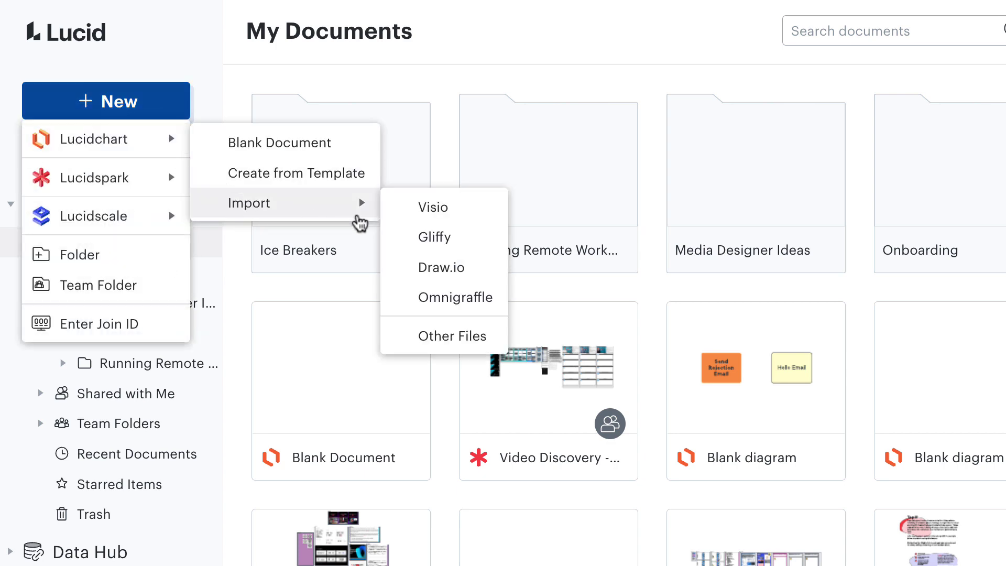
left_click(426, 366)
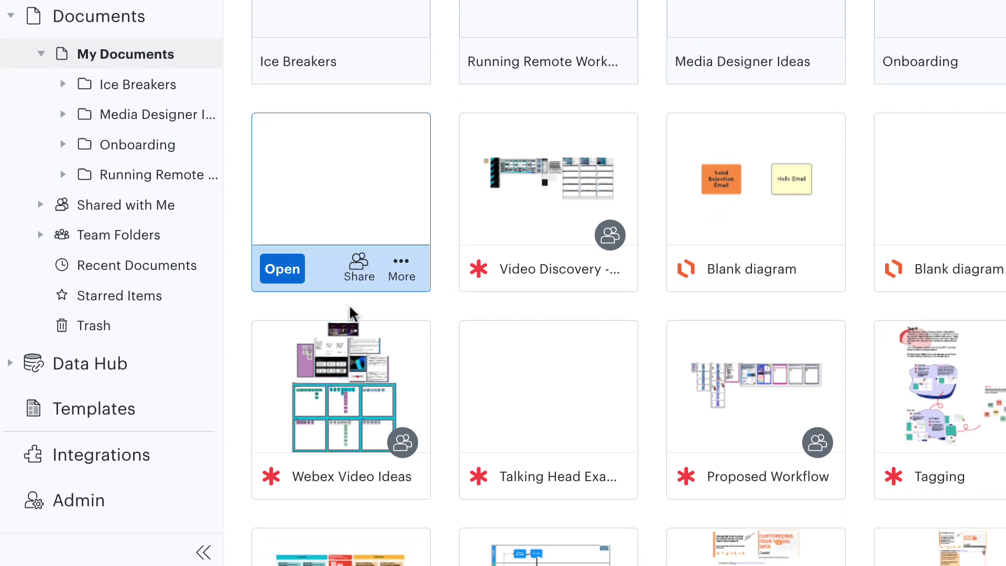
Step: Browse Templates, then bring up the + > Lucidchart new-document option
left_click(189, 409)
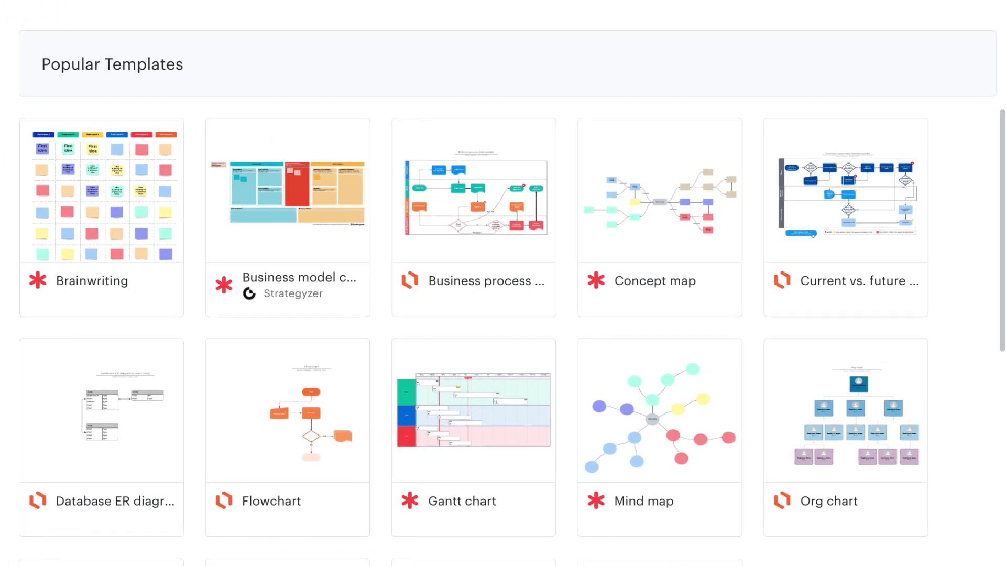
left_click(25, 100)
mouse_move(40, 141)
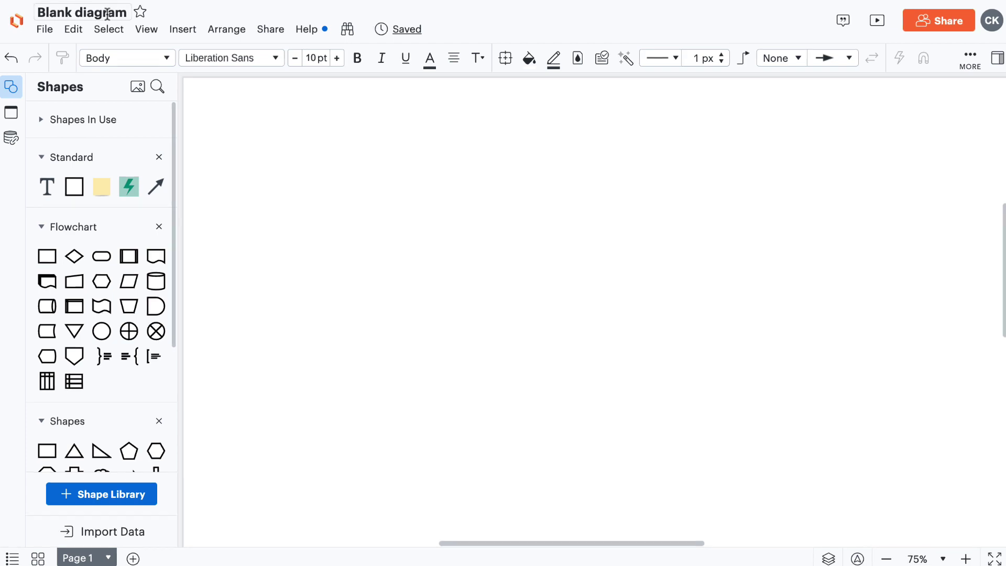
Step: Rename the diagram title, typing 'Hiri' toward 'Hiring Process'
left_click(82, 12)
type("Hiring Process")
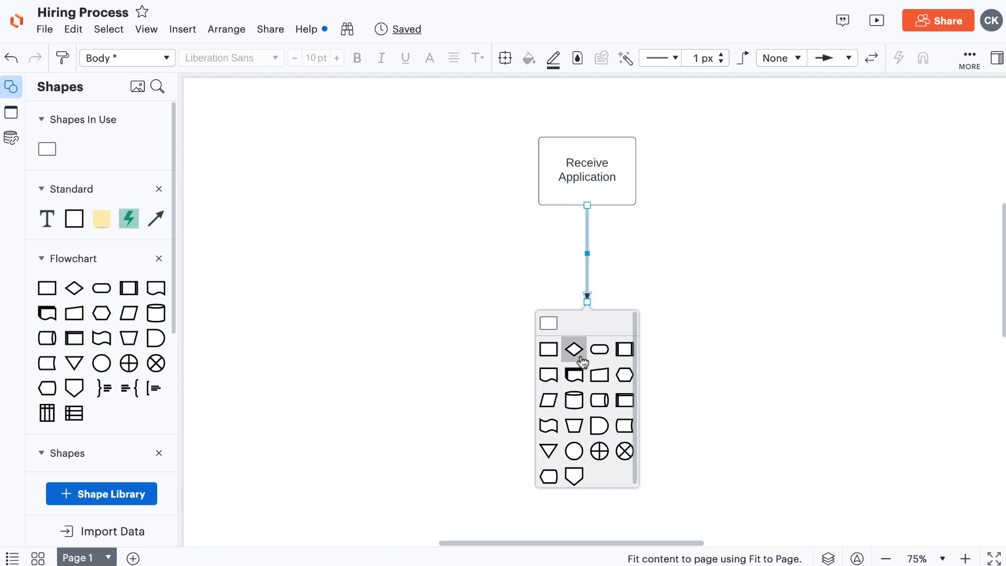
Step: Place a decision diamond below the Receive Application connector
left_click(581, 358)
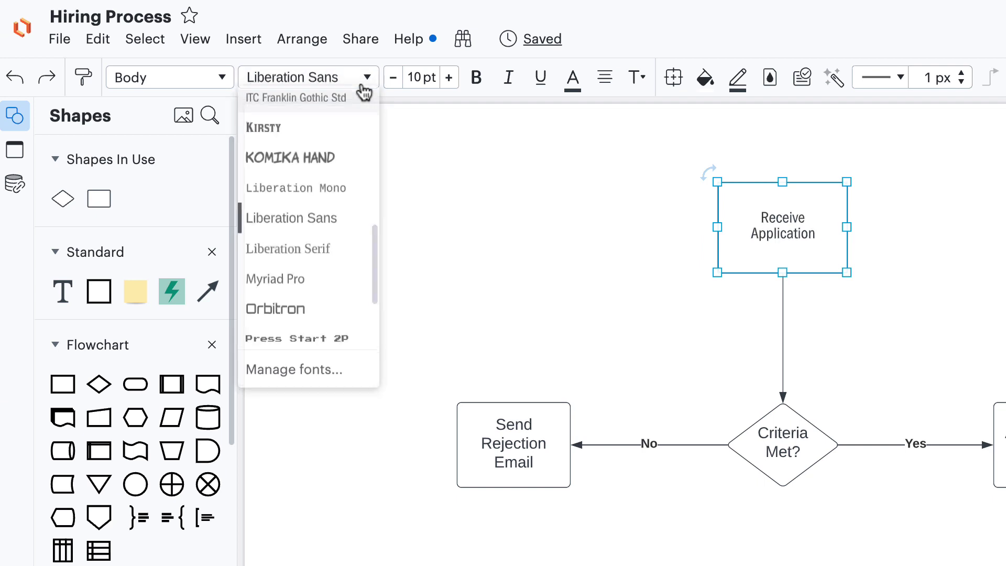
Step: Make Receive Application, Send Rejection Email and Arrange First Interview orange with Graphik Bold text
scroll(359, 131, "up", 3)
left_click(358, 109)
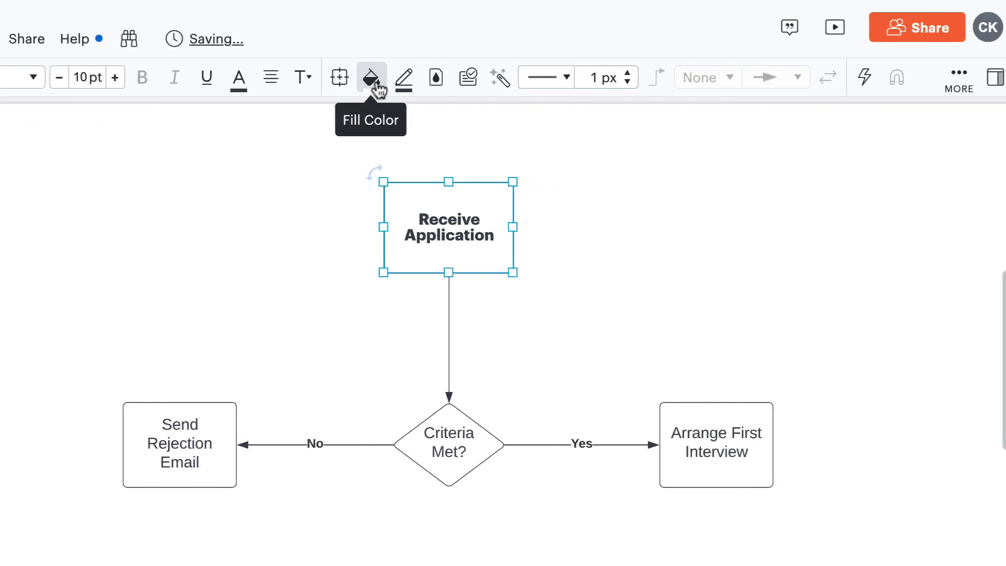
left_click(374, 84)
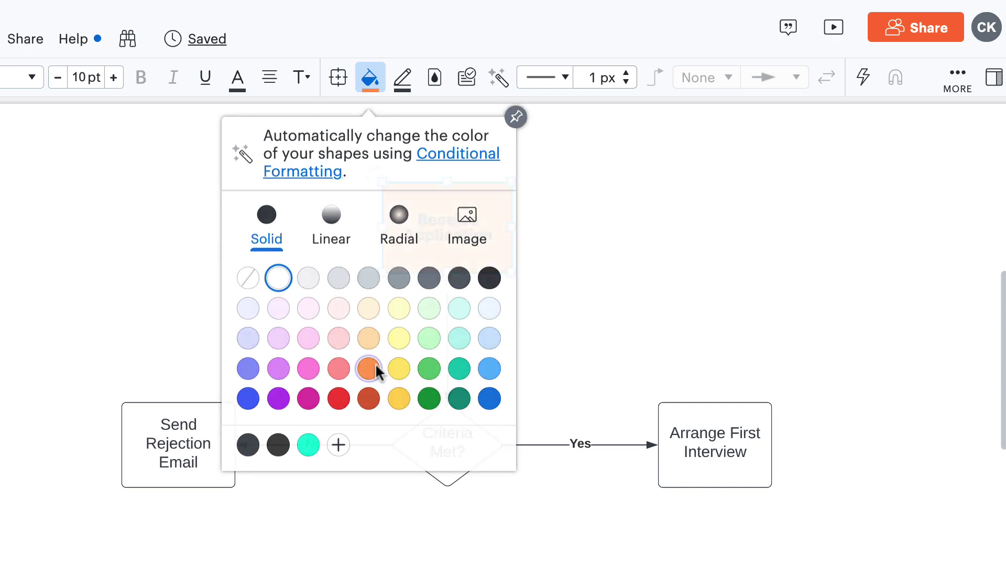
left_click(373, 370)
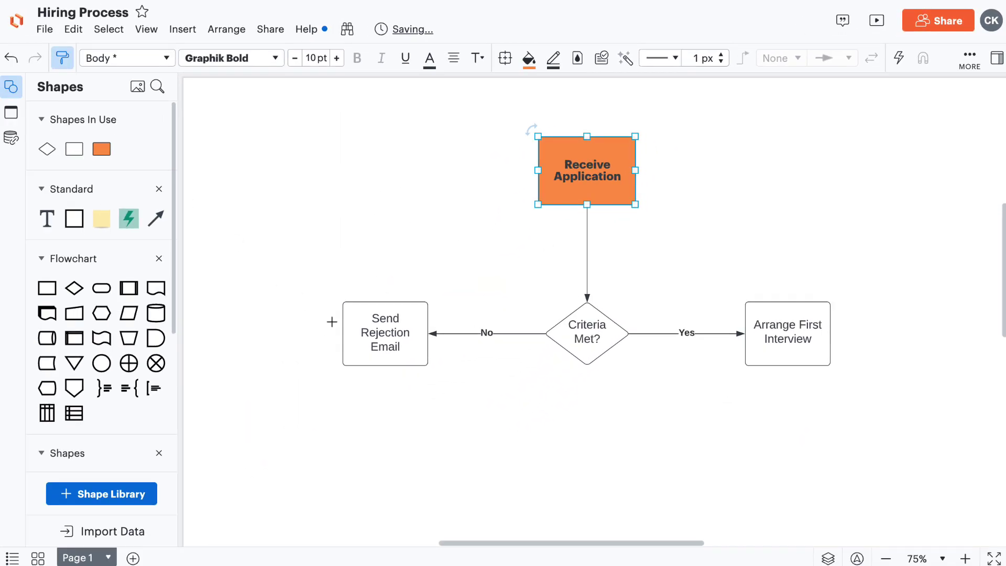
left_click(351, 322)
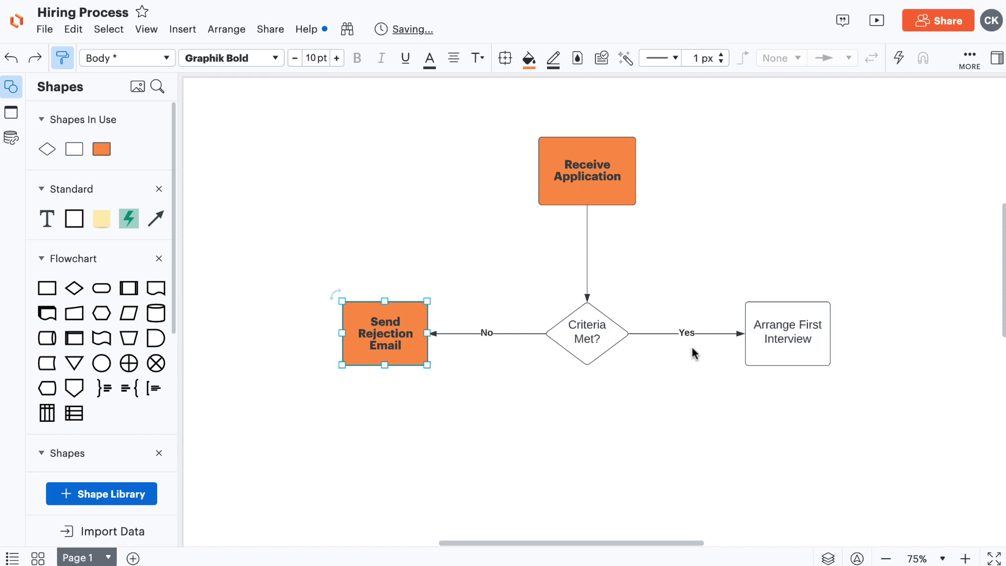
left_click(757, 357)
Step: Give the Criteria Met? diamond Graphik Bold text and a teal fill
left_click(614, 331)
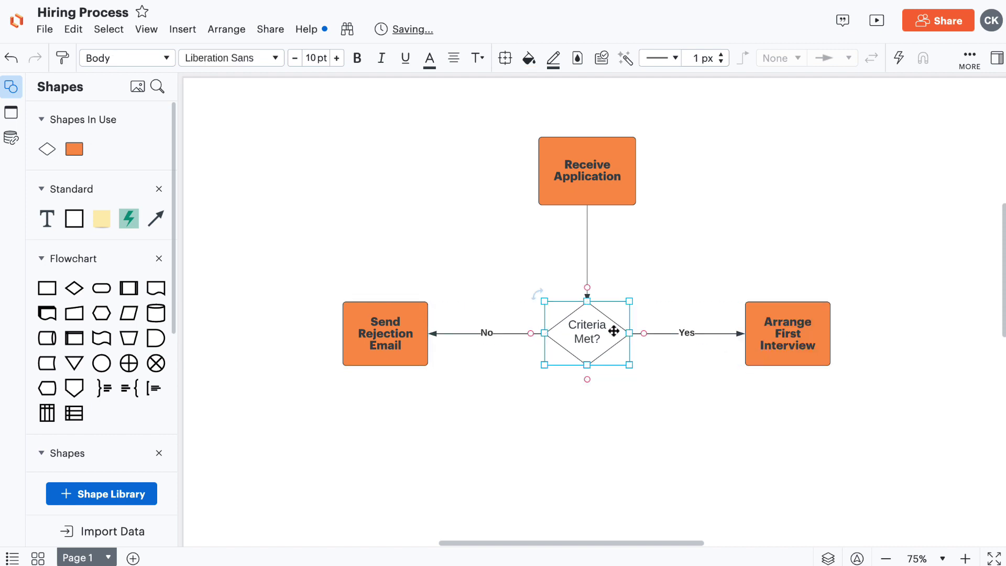
left_click(260, 63)
scroll(253, 101, "up", 3)
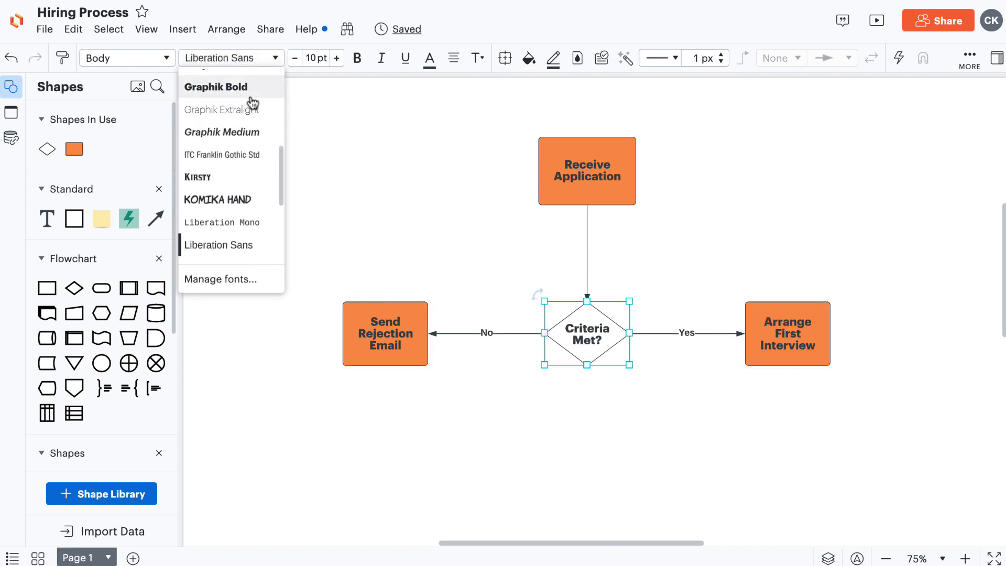
left_click(254, 90)
left_click(529, 57)
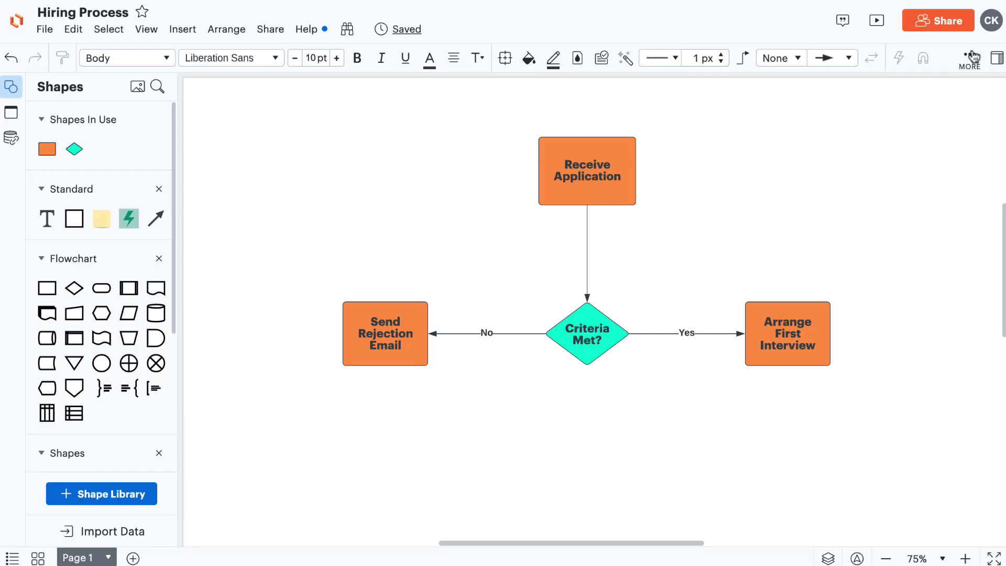
Step: Turn on the Hiring Process shareable link, keep its default access and editing permissions, and copy it
left_click(965, 25)
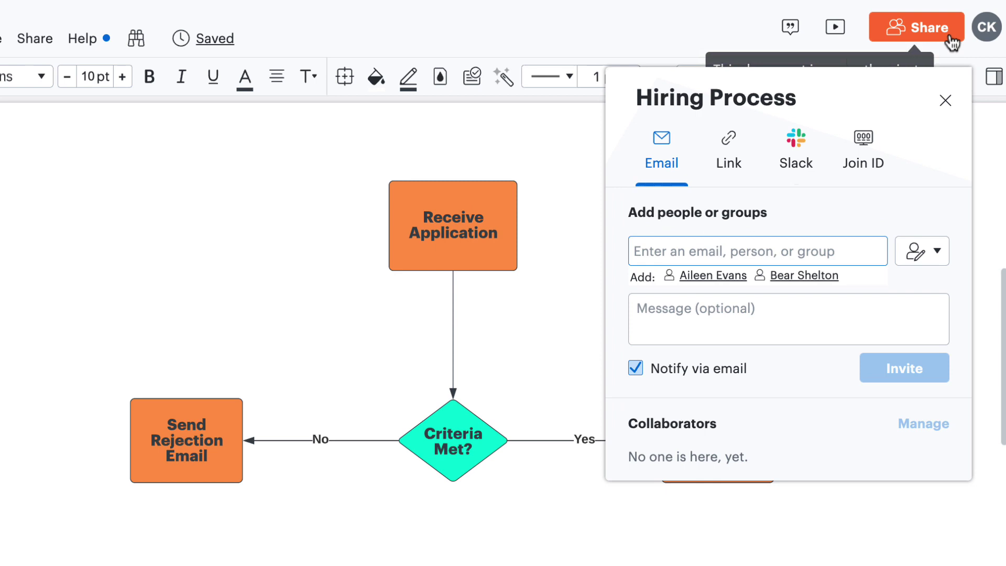
left_click(733, 151)
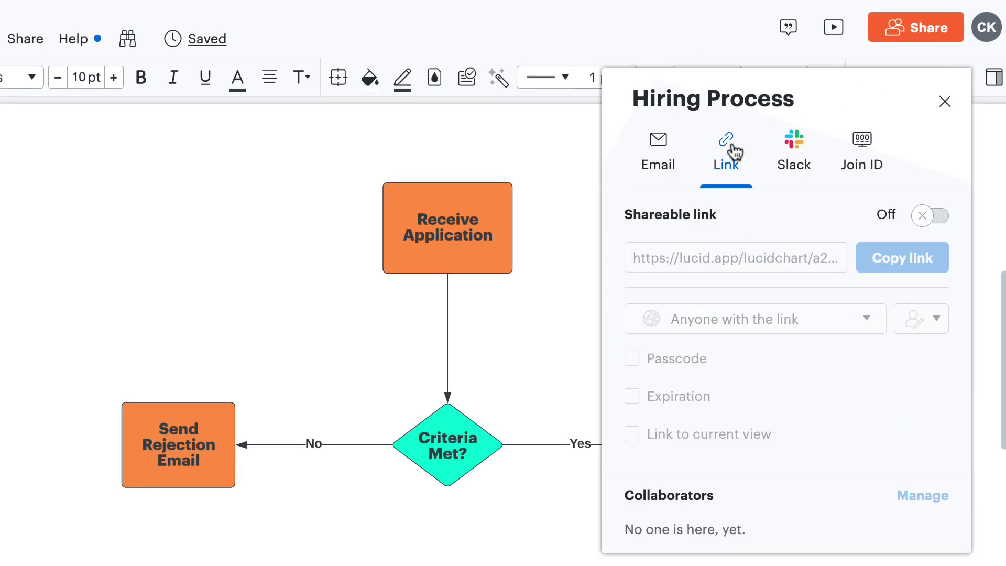
left_click(932, 217)
left_click(842, 319)
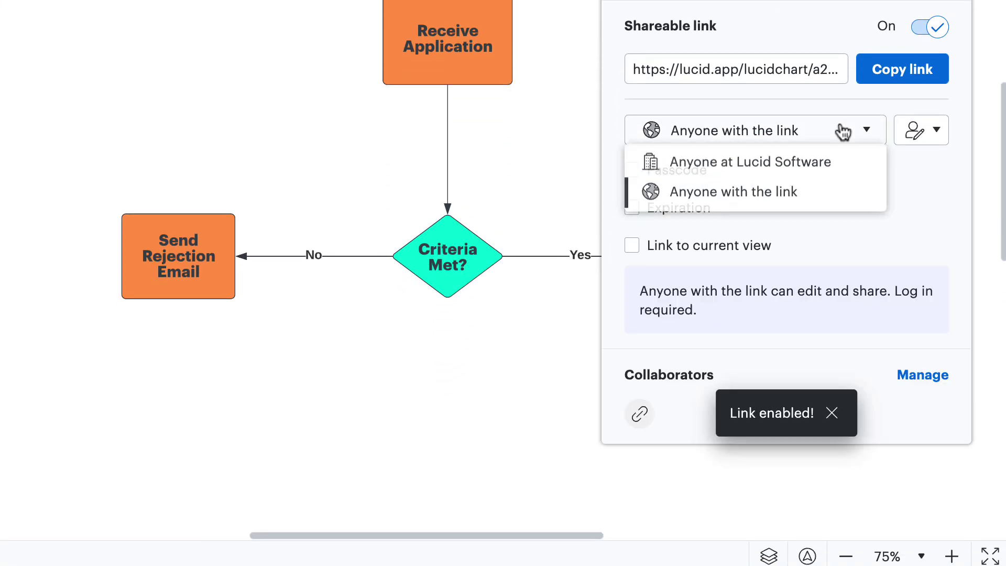
left_click(842, 131)
left_click(932, 137)
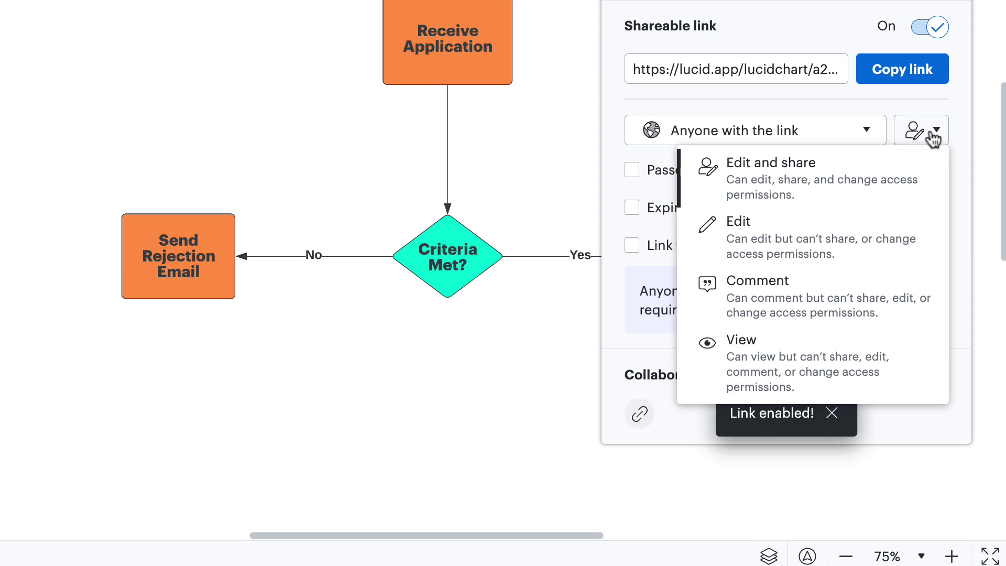
left_click(933, 138)
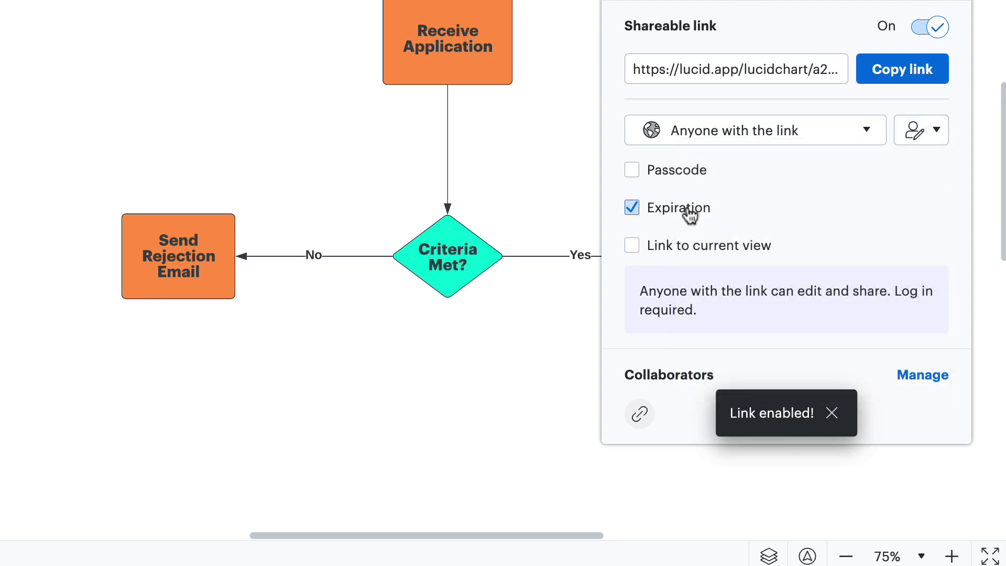
left_click(690, 247)
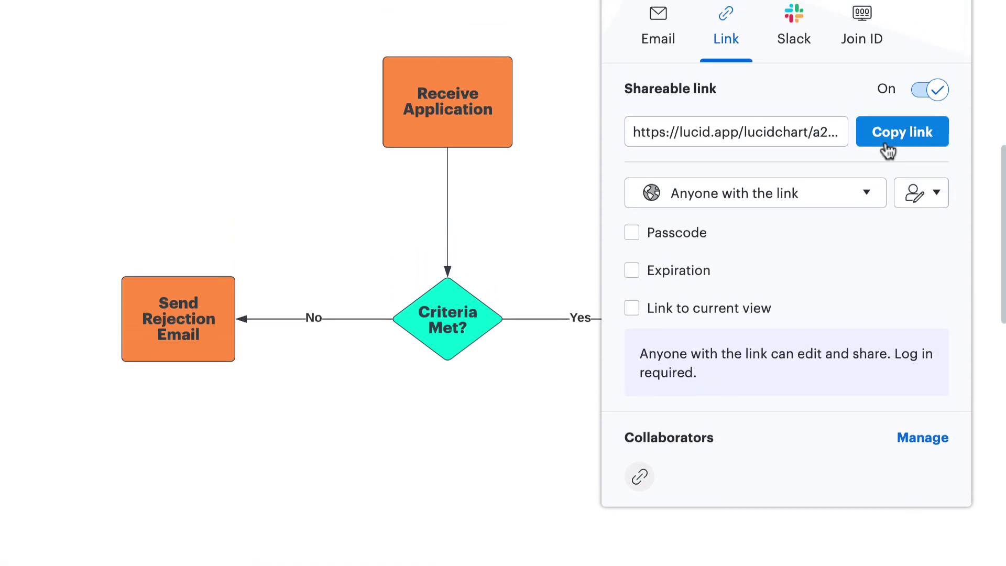
left_click(890, 76)
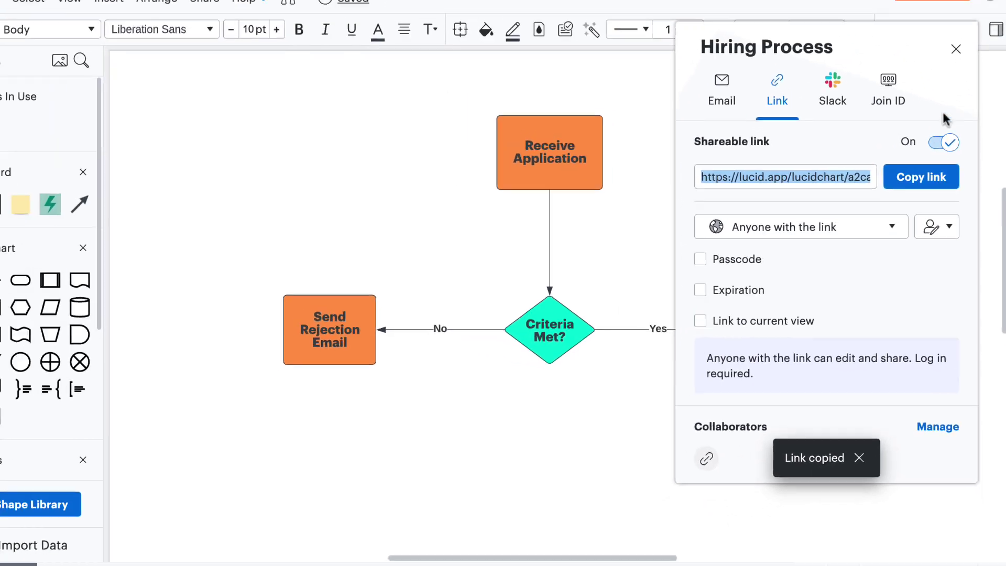